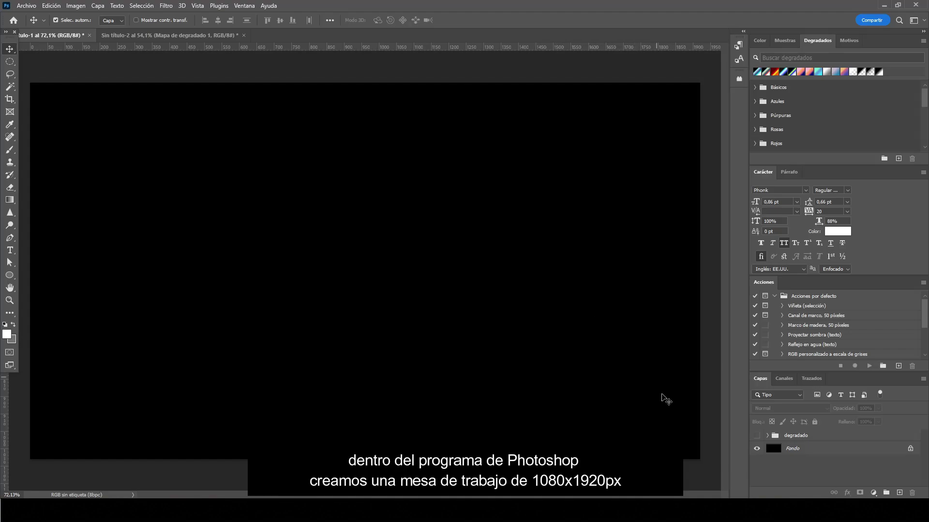
Select the Fondo layer and switch to the Type tool group.
left_click(880, 453)
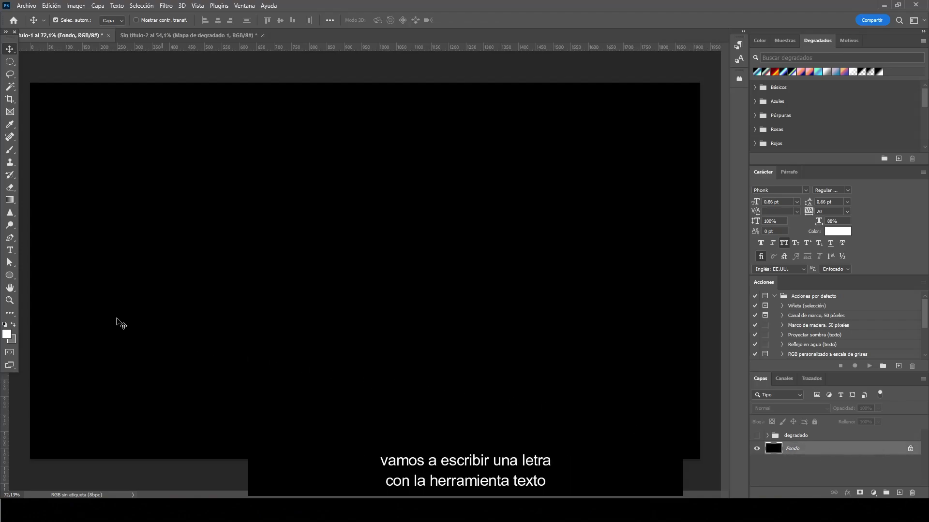
left_click(14, 251)
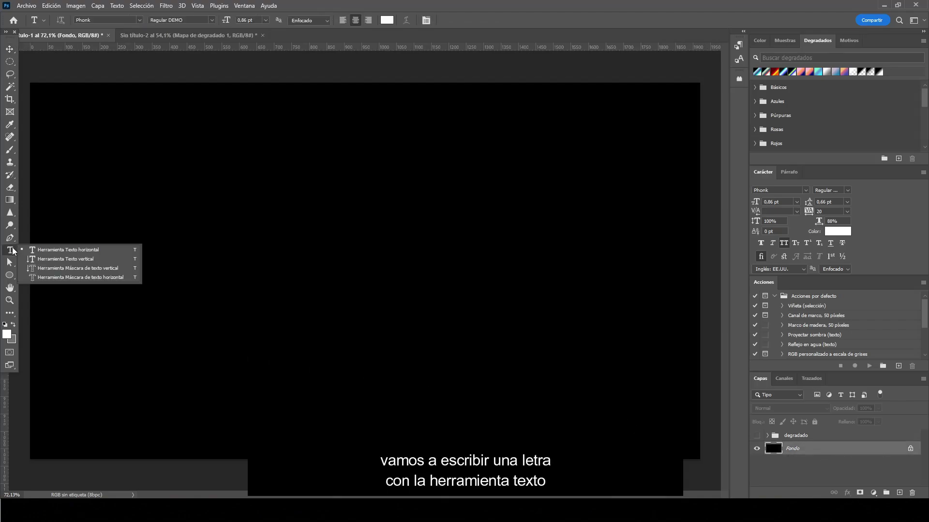
Type and commit a letter S on the canvas with the Horizontal Type Tool.
left_click(120, 252)
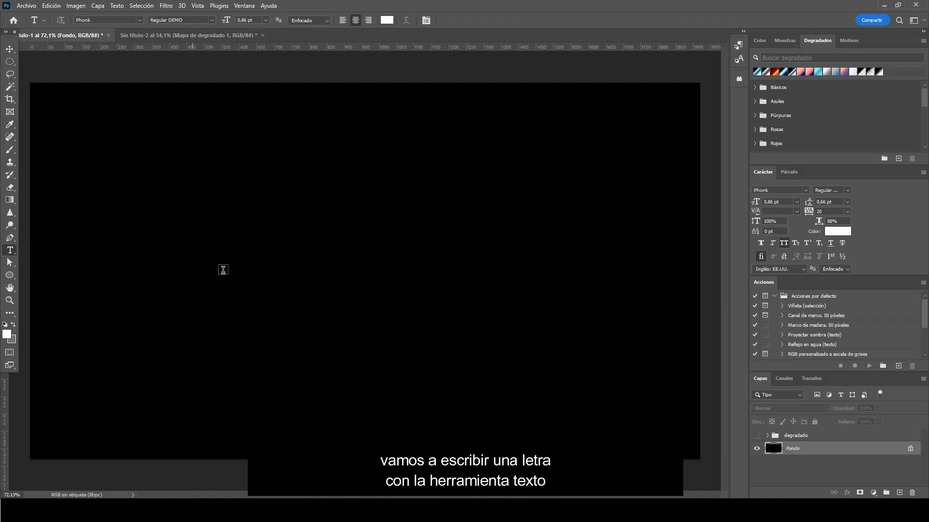
left_click(251, 269)
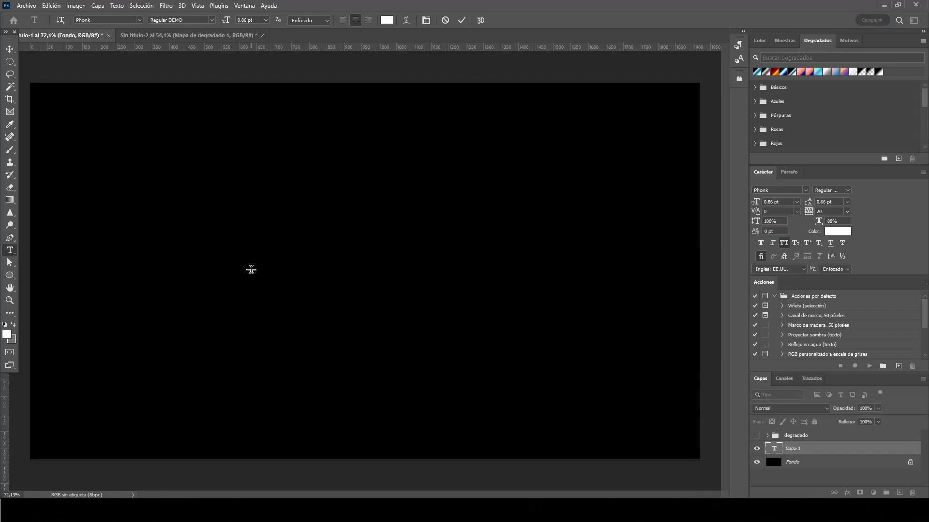
left_click(463, 20)
Scale the S up with Free Transform and centre it on the canvas.
key("ctrl+t")
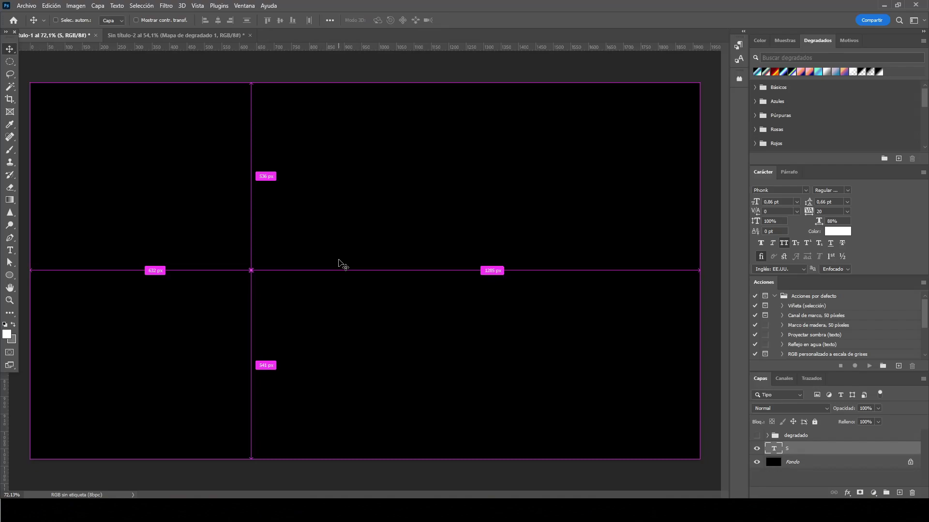
left_click_drag(251, 269, 435, 175)
mouse_move(339, 290)
left_mouse_down()
mouse_move(445, 299)
mouse_move(448, 289)
left_mouse_up()
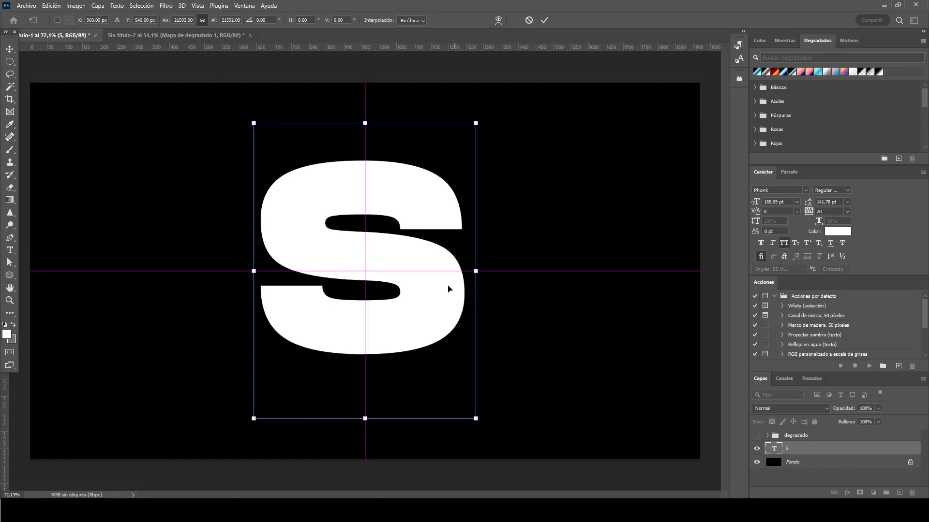
left_click(545, 21)
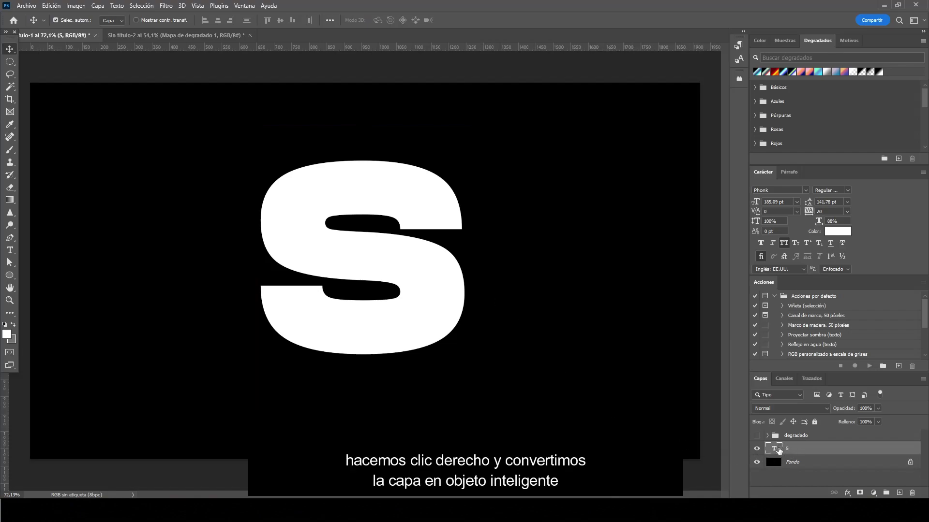
Convert the S layer to a Smart Object and give it a Violet colour label.
right_click(804, 450)
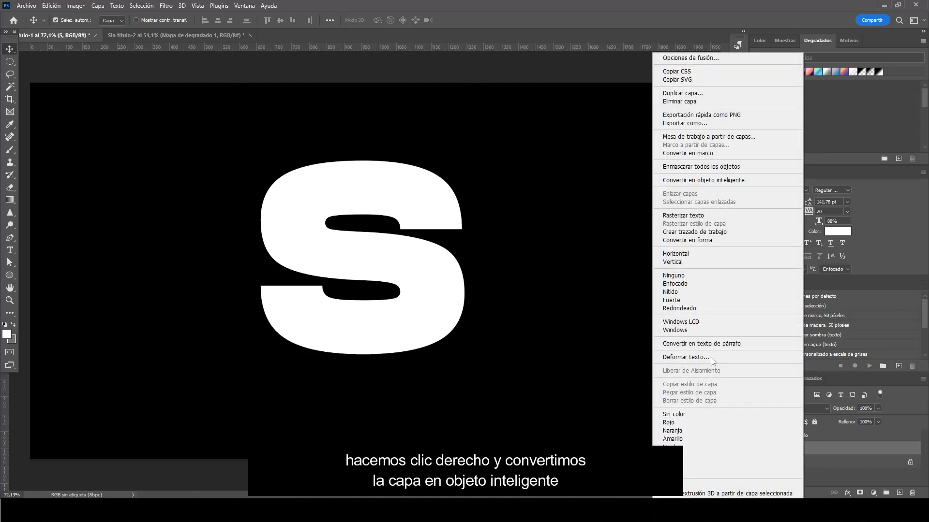
left_click(727, 182)
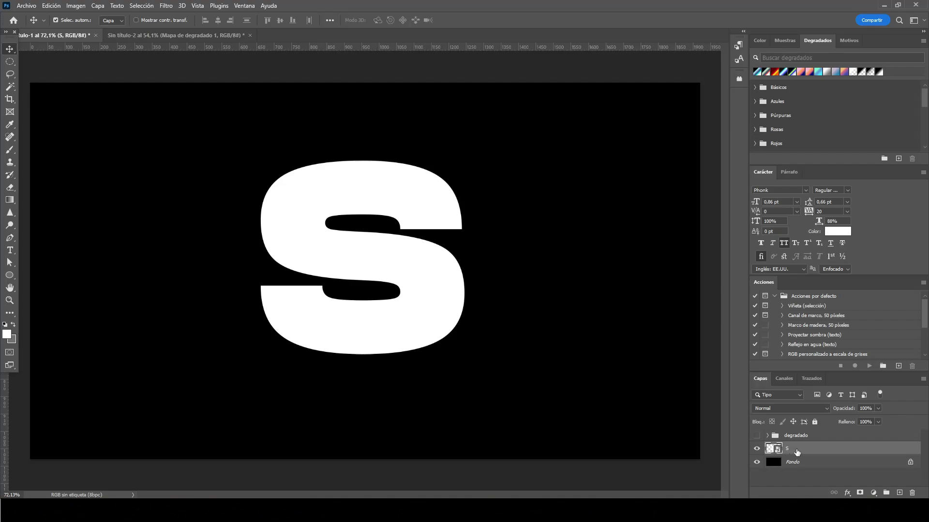
right_click(800, 451)
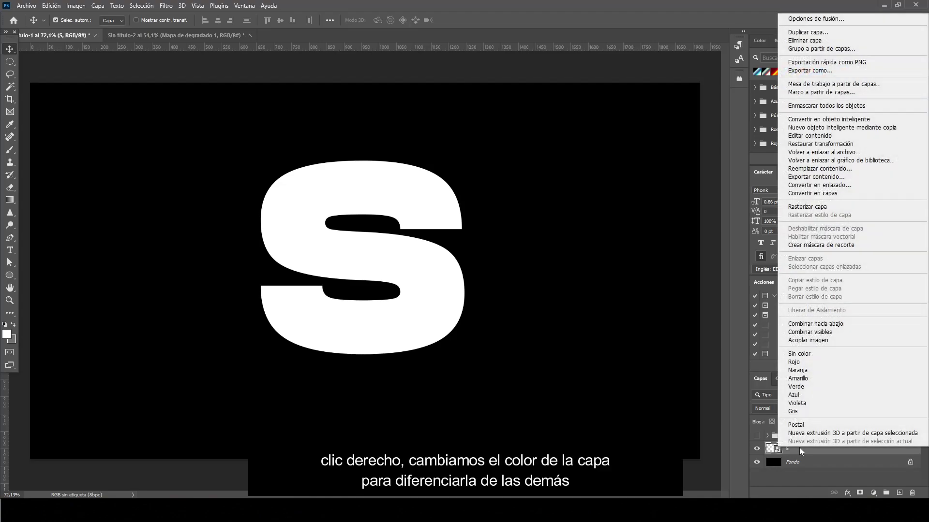
left_click(797, 403)
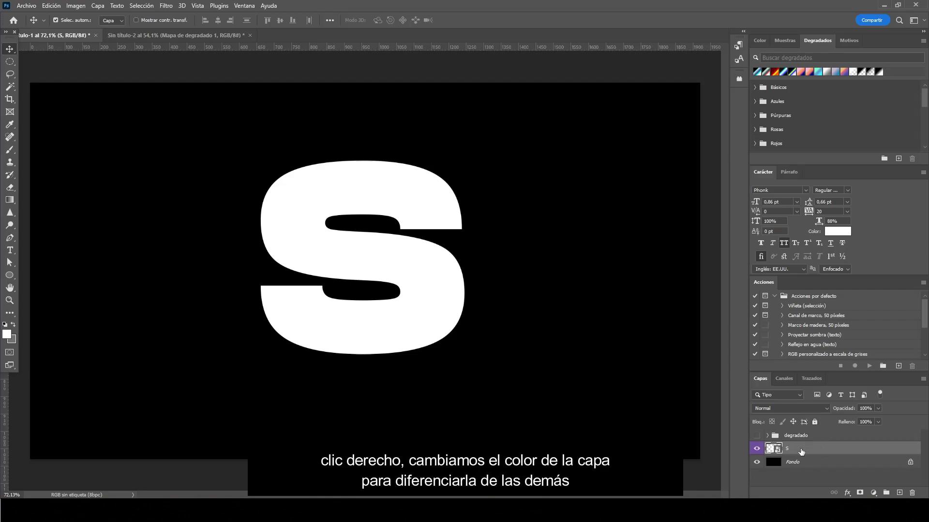
Add Bevel & Emboss to the S: Inner Bevel, Smooth, 580% depth, 20 px size.
double_click(897, 450)
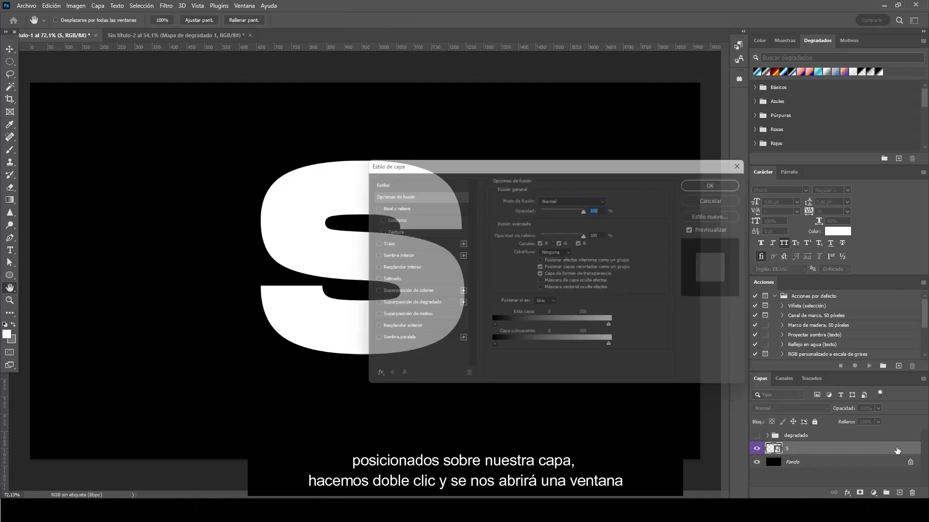
left_click_drag(475, 166, 564, 154)
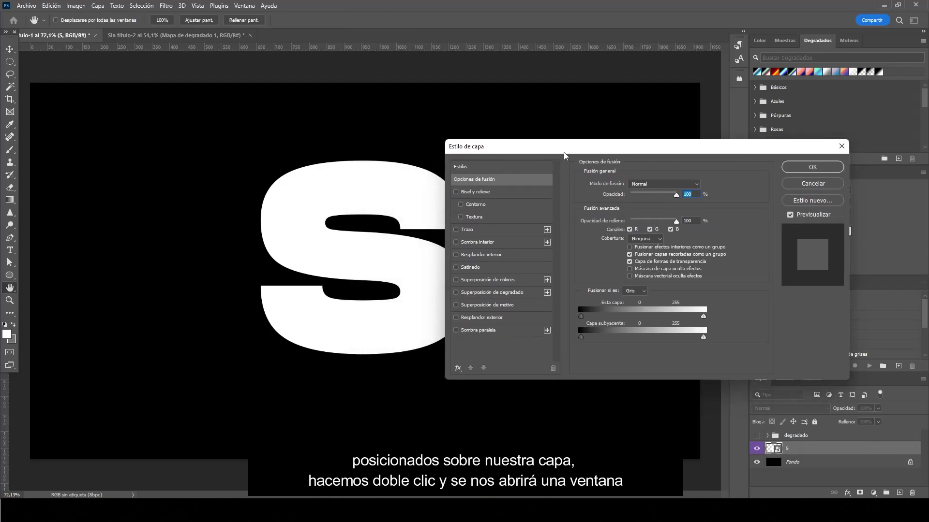
left_click(470, 193)
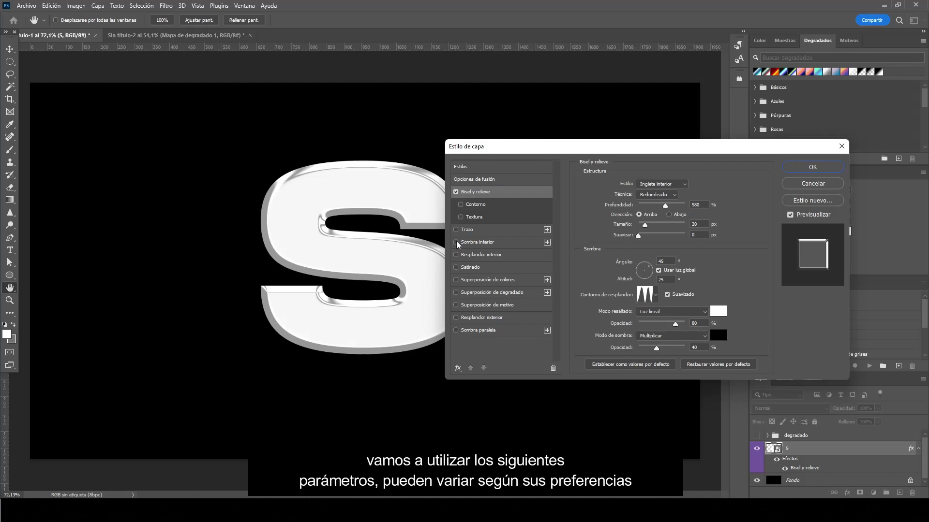
Enable Inner Shadow with Multiply, 40% opacity, 15 px distance and 60 px size.
left_click(486, 244)
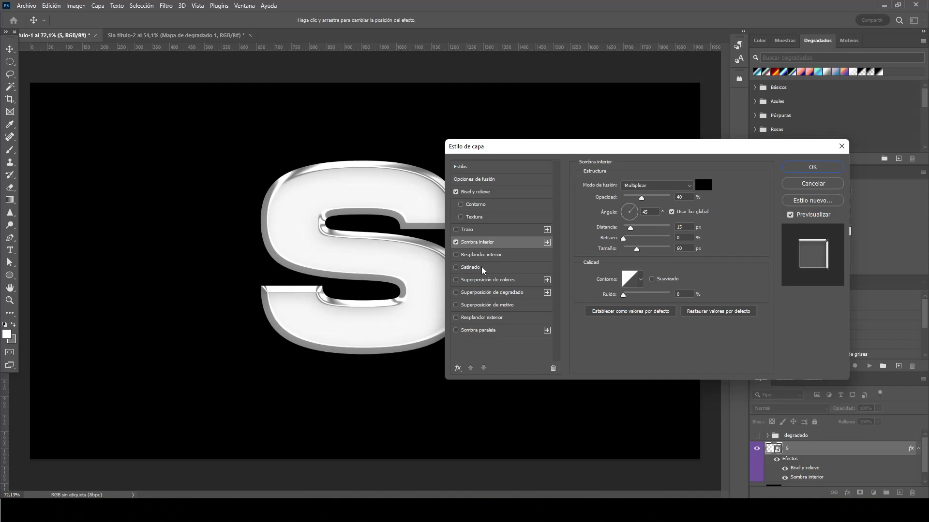
Enable an inverted Hard Light Satin: 45% opacity, -130° angle, 10 px distance, 65 px size.
left_click(474, 270)
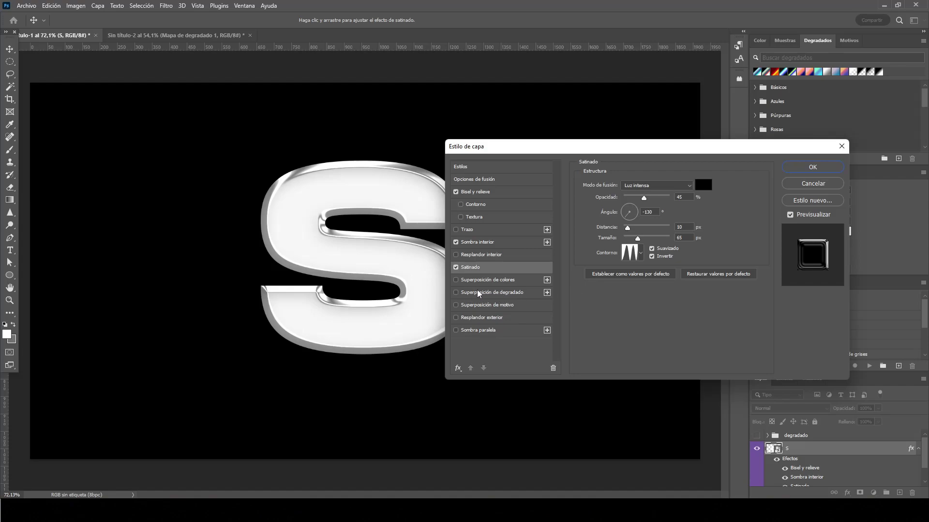
Enable Gradient Overlay set to Normal, 100% opacity, Linear style, -60° angle.
left_click(455, 292)
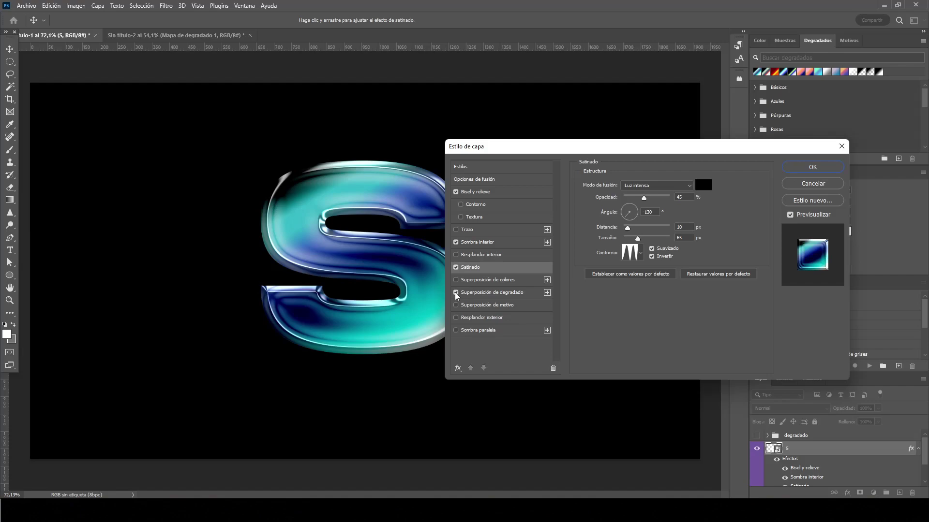
left_click(525, 296)
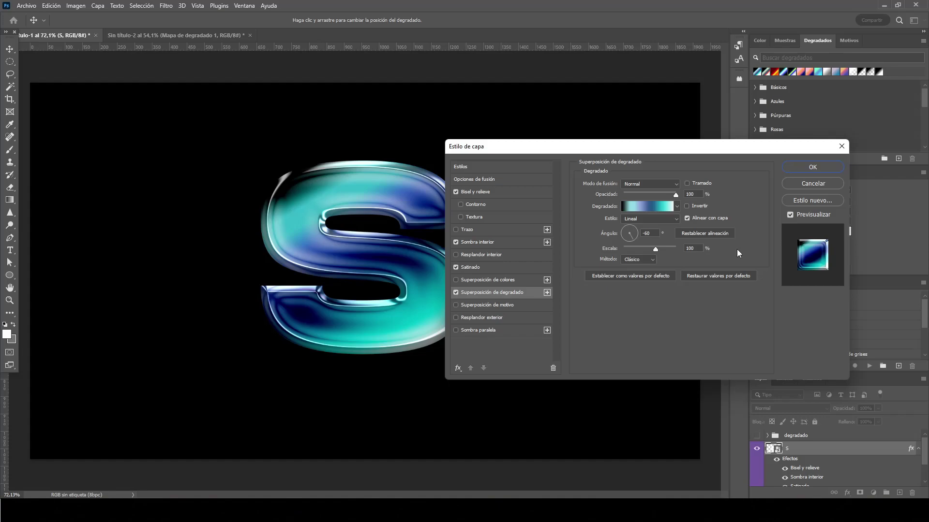
Set the overlay gradient to the last MVX FREEBIE 2 preset and apply the layer style.
left_click(648, 208)
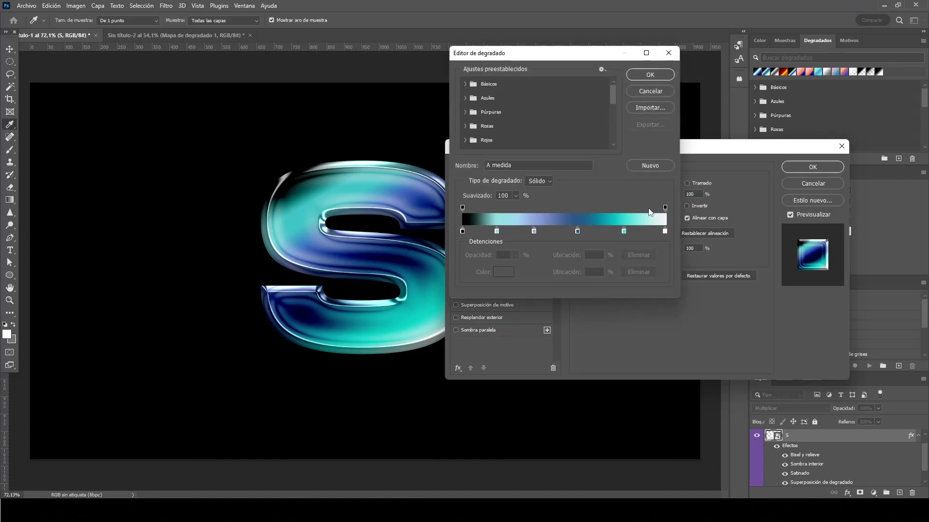
left_click_drag(612, 102, 612, 153)
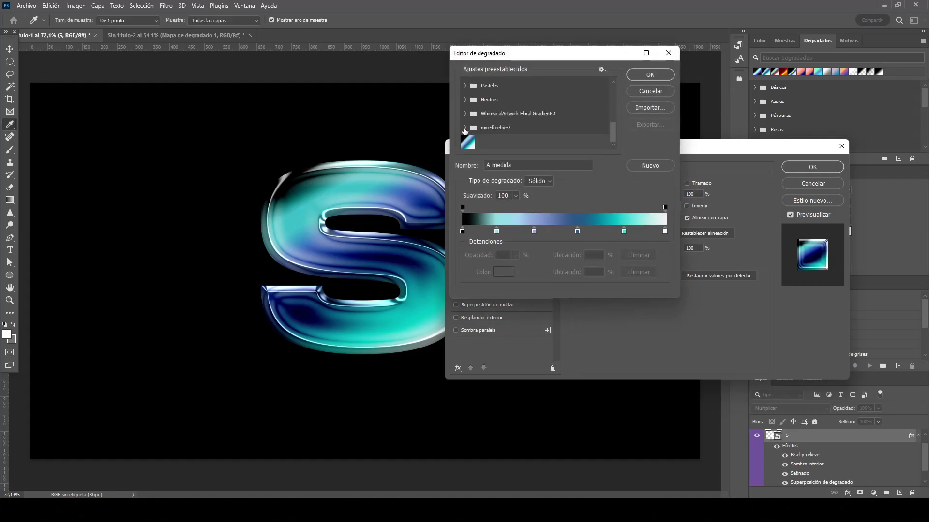
left_click(465, 128)
scroll(616, 137, "down", 1)
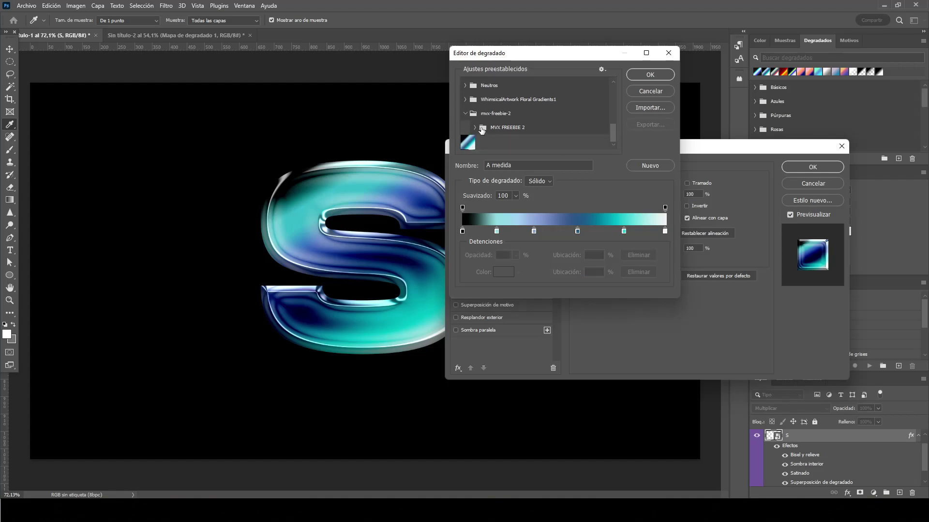
left_click(475, 128)
scroll(610, 142, "down", 1)
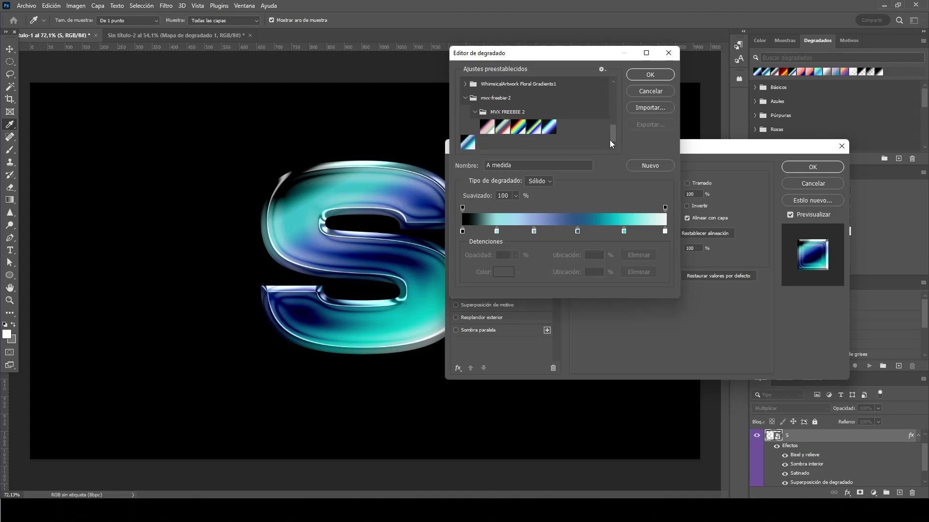
left_click(549, 128)
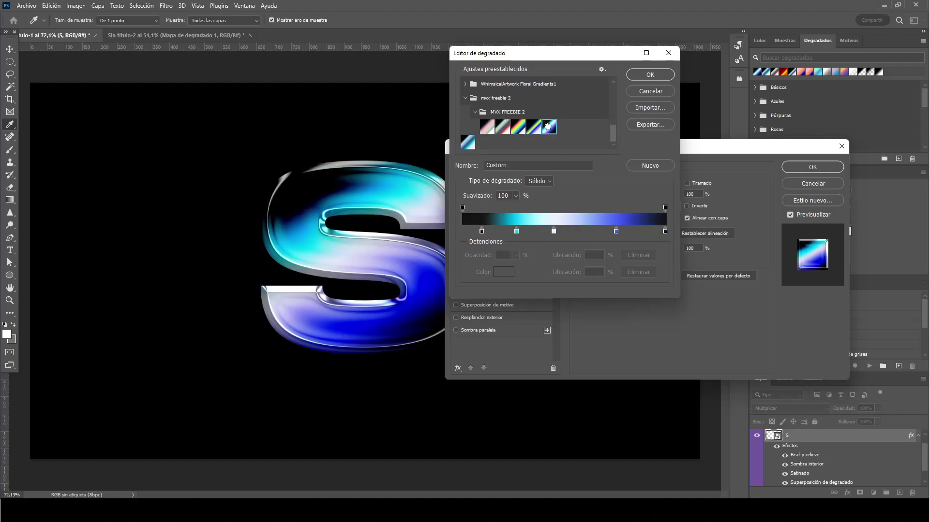
left_click(653, 76)
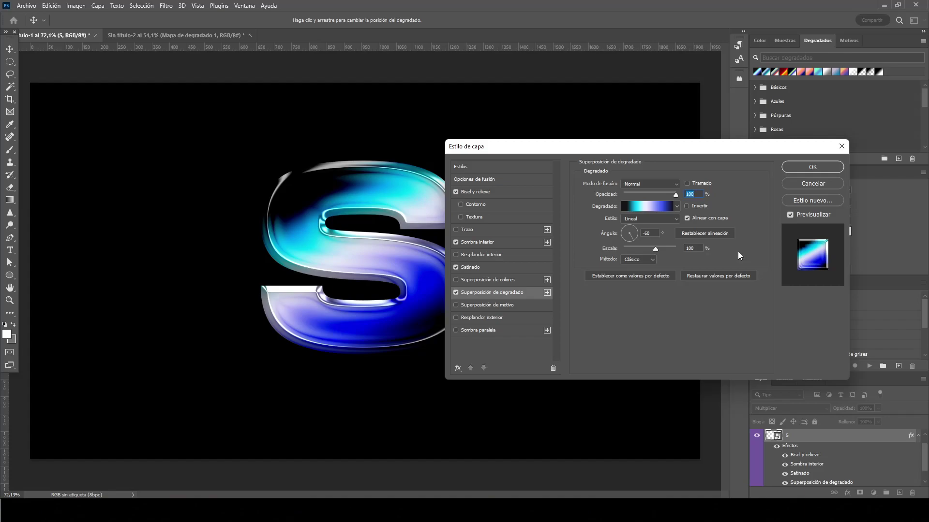
left_click(816, 167)
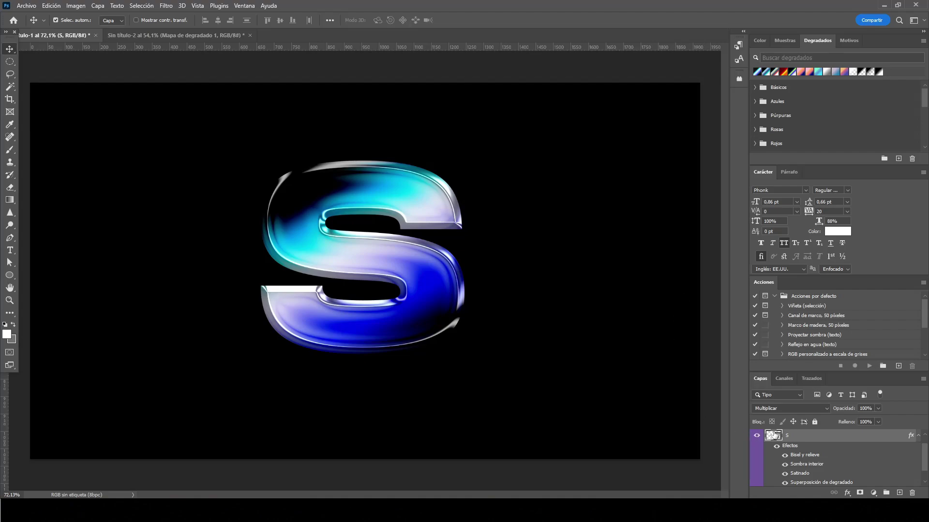
Collapse the S layer's effects and show the New Fill or Adjustment Layer menu.
left_click(918, 436)
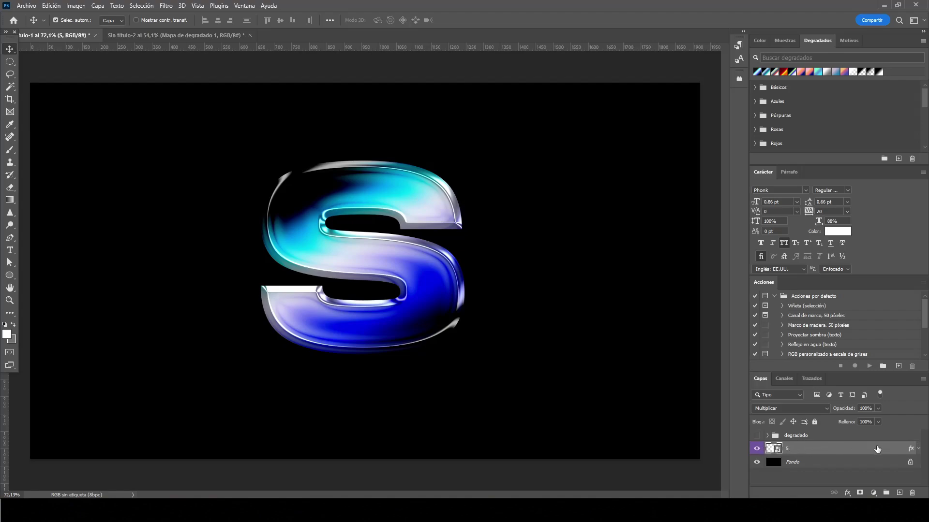
left_click(871, 491)
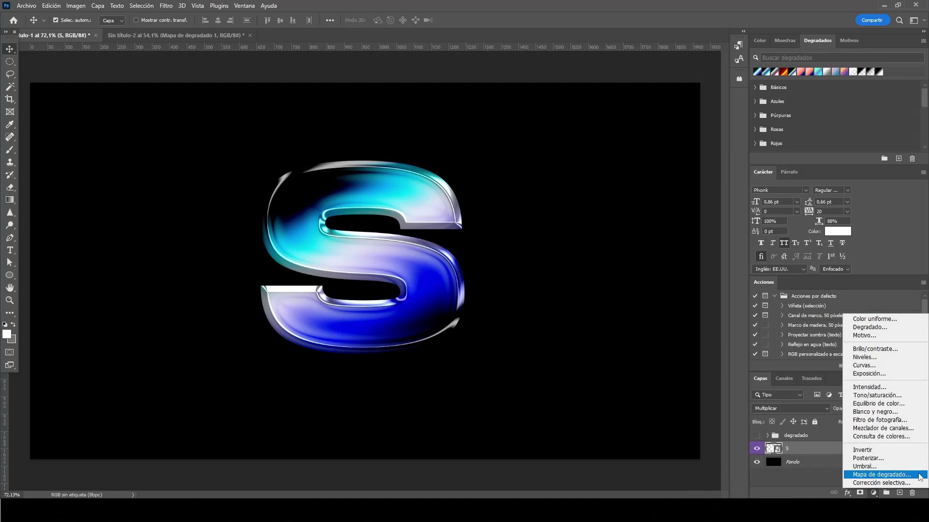
Add a Gradient Map using the teal-lavender custom gradient preset, then close Properties.
left_click(881, 475)
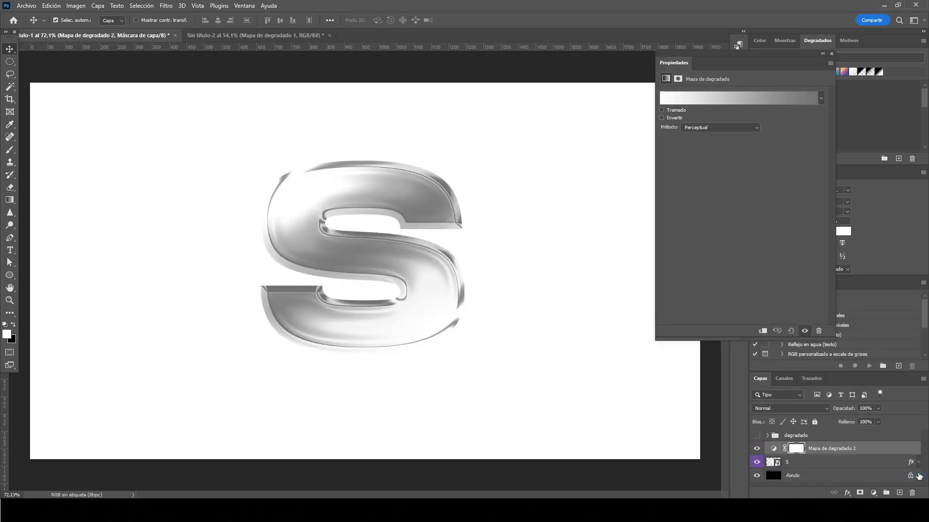
left_click(767, 100)
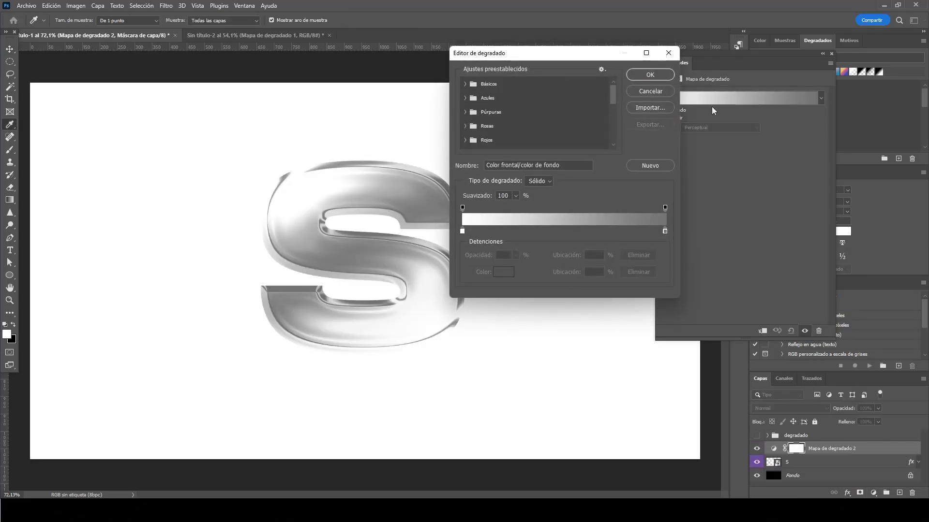
left_click_drag(611, 92, 611, 139)
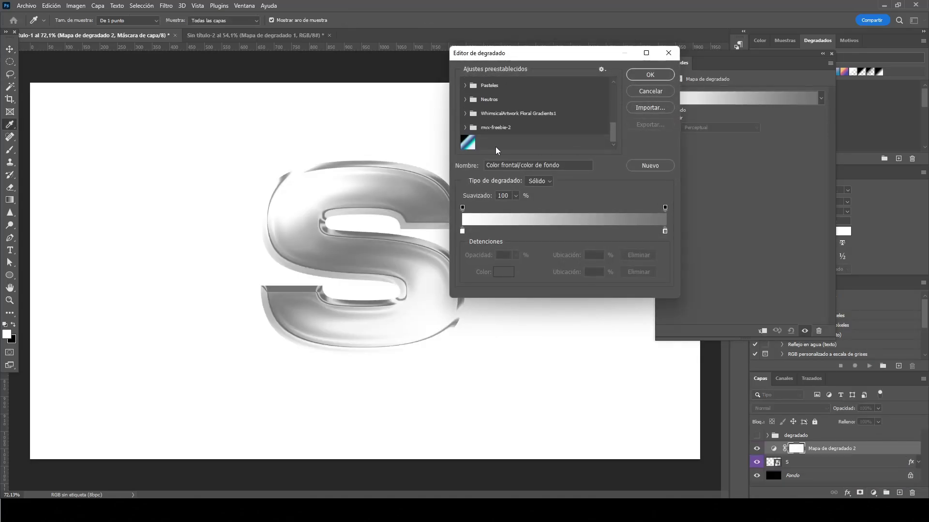
left_click(468, 143)
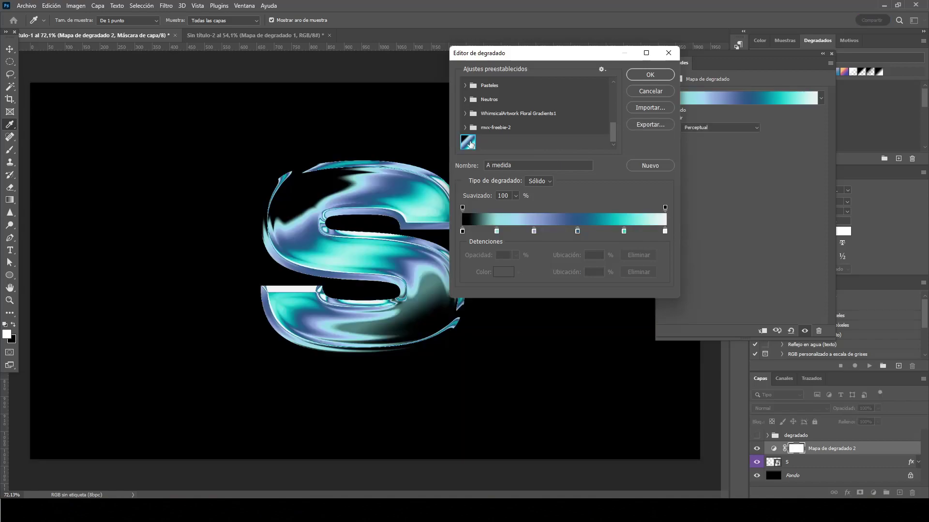
left_click(650, 75)
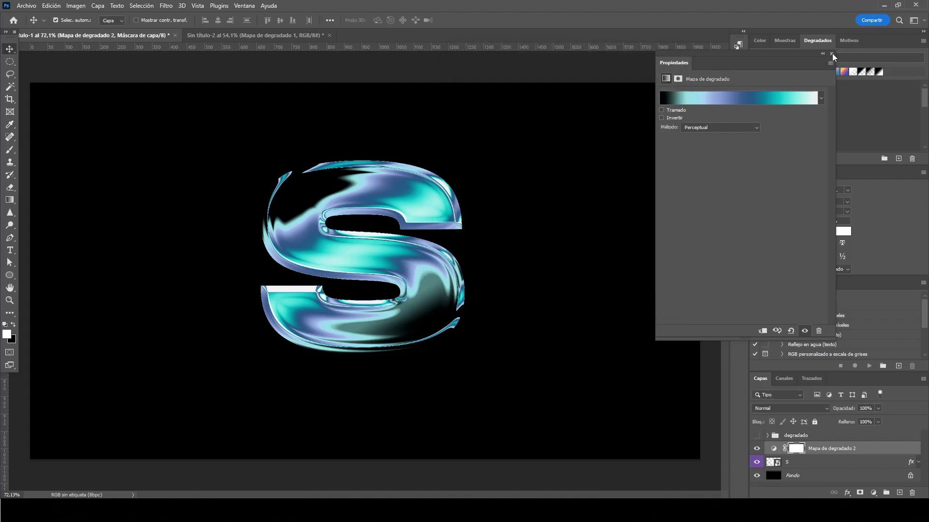
left_click(832, 55)
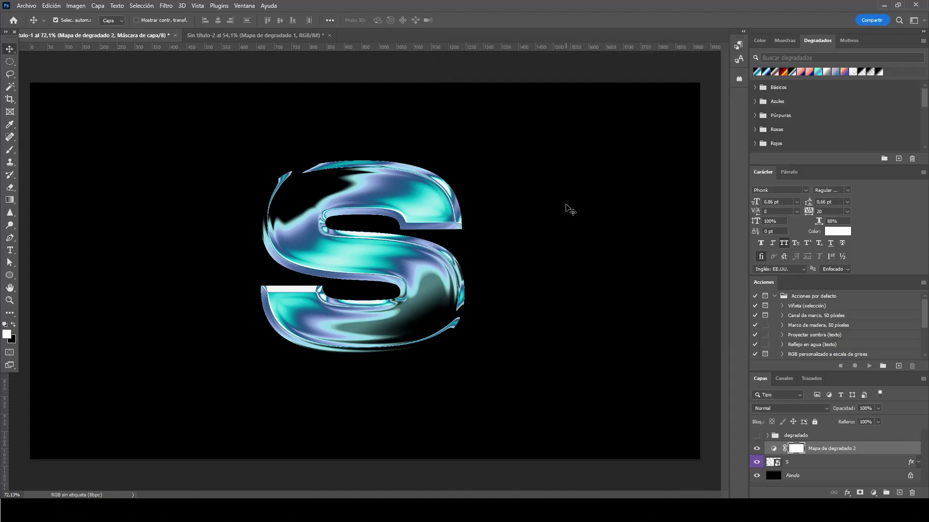
Scale the S layer up to about 121% and recentre it.
left_click(801, 463)
key("ctrl+t")
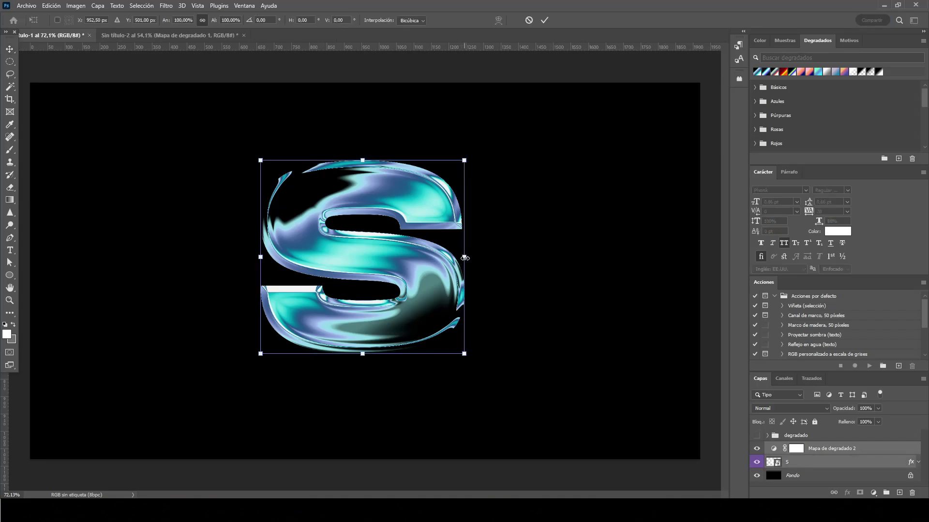
mouse_move(465, 258)
left_mouse_down()
mouse_move(495, 262)
mouse_move(476, 262)
left_mouse_up()
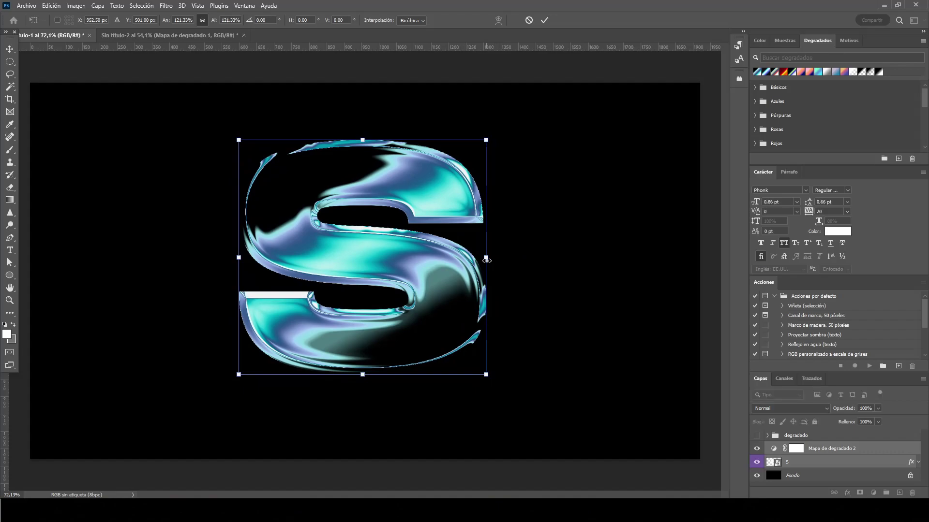
left_click_drag(453, 201, 465, 214)
left_click(544, 22)
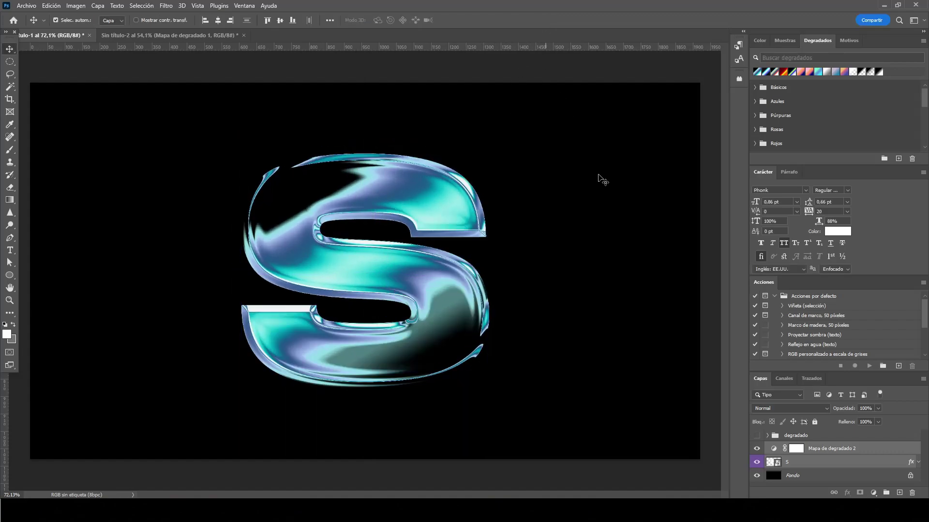
Flatten all layers into one background layer, discarding the hidden layers.
left_click(806, 476, "shift")
right_click(806, 476)
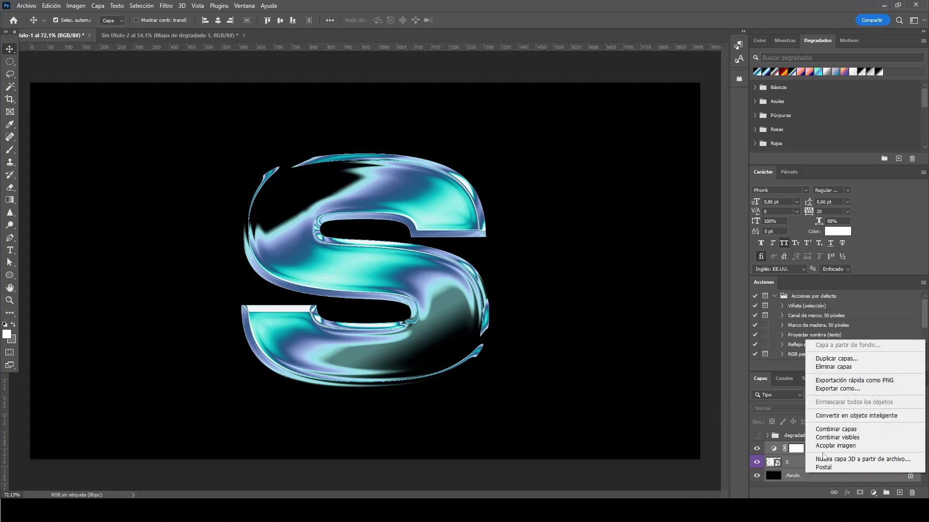
left_click(879, 446)
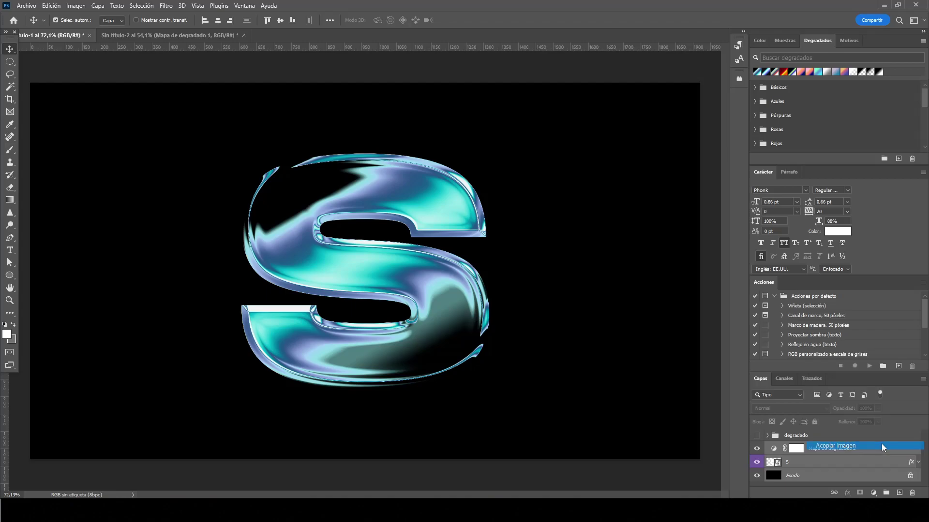
left_click(424, 190)
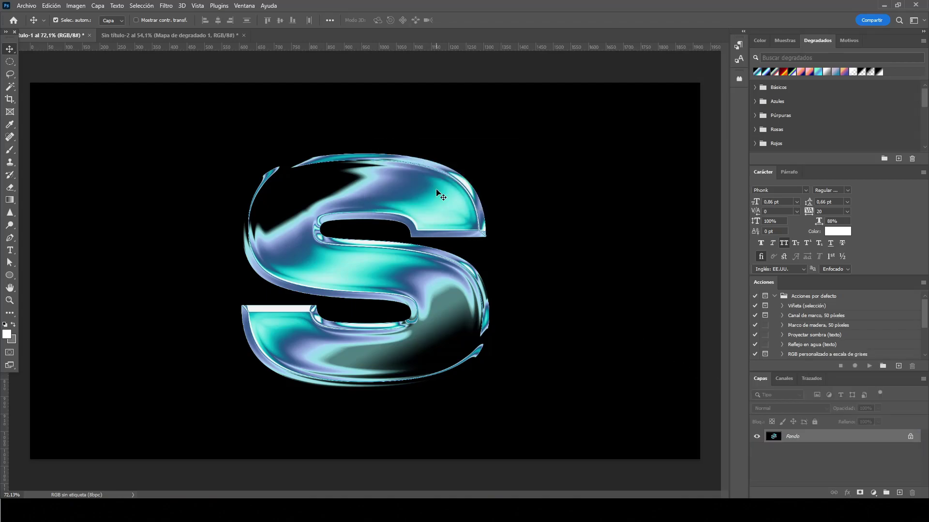
Apply Add Noise at about 4.87%, Uniform distribution, with Monochromatic unchecked.
left_click(166, 6)
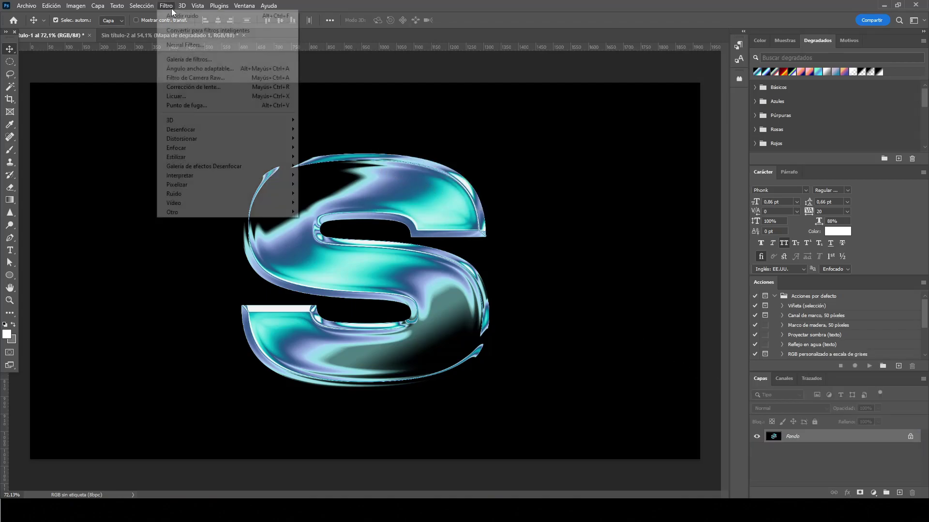
mouse_move(218, 194)
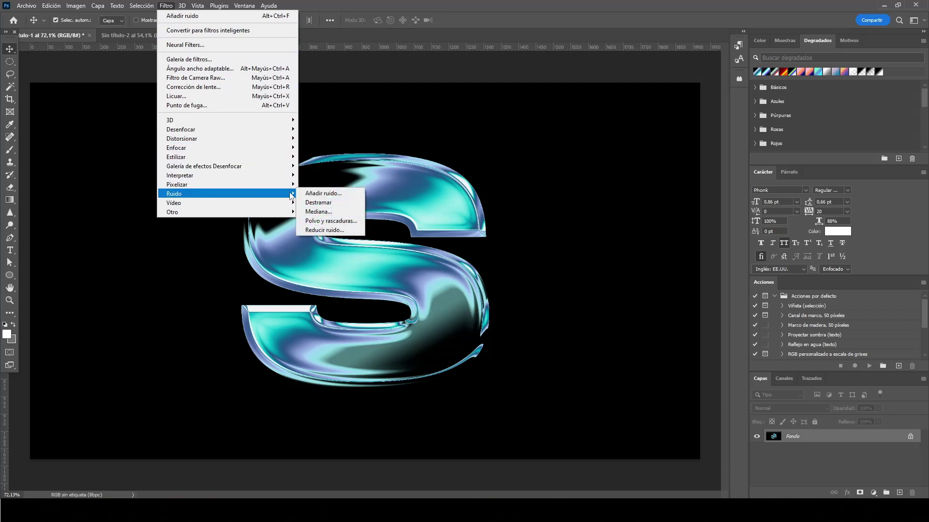
left_click(358, 196)
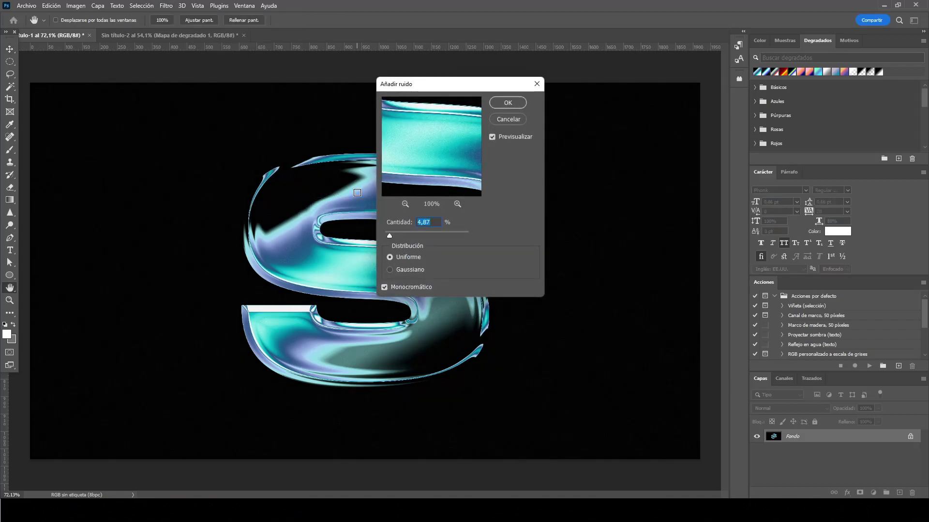
left_click(433, 220)
left_click(411, 287)
left_click(396, 258)
left_click(503, 103)
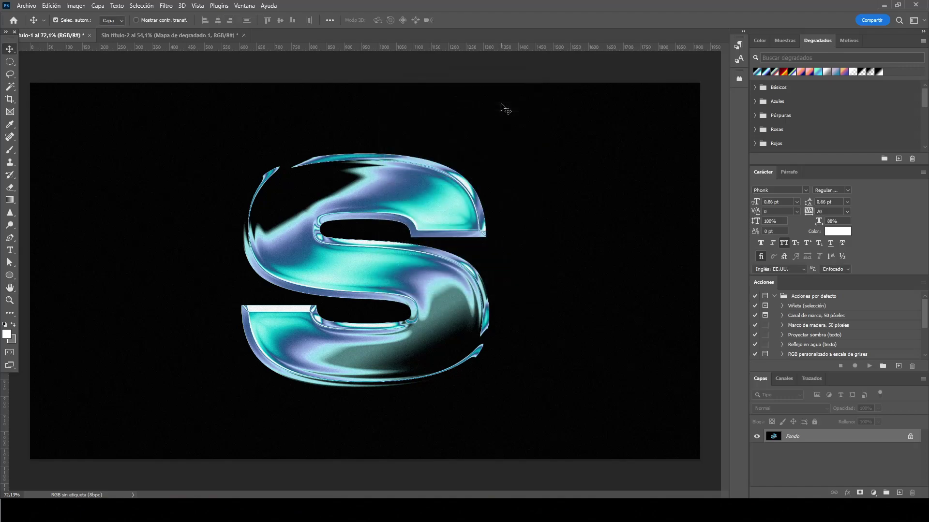